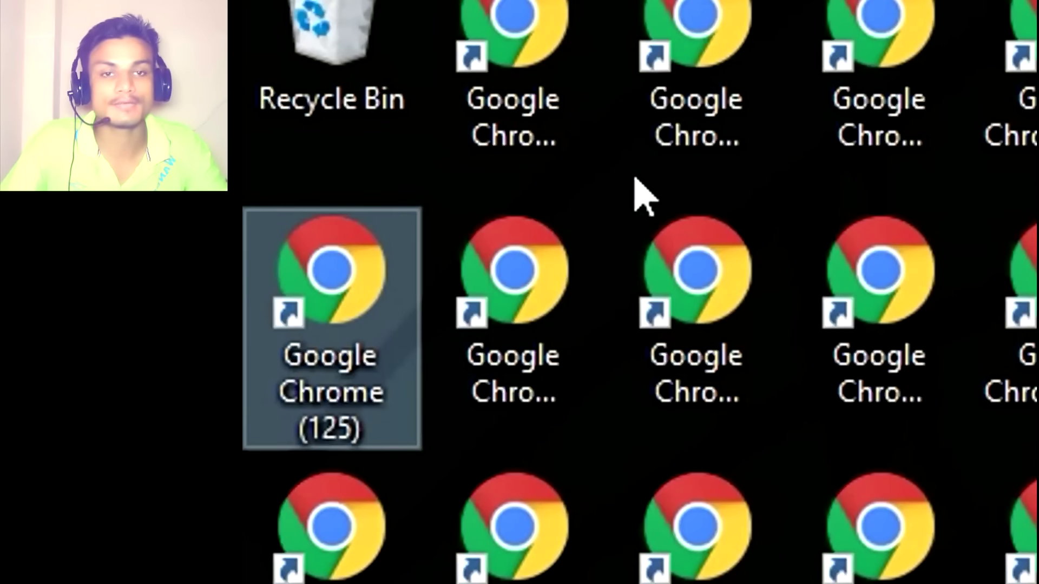
Step: Launch three separate Chrome copies from their desktop shortcuts
left_click(601, 178)
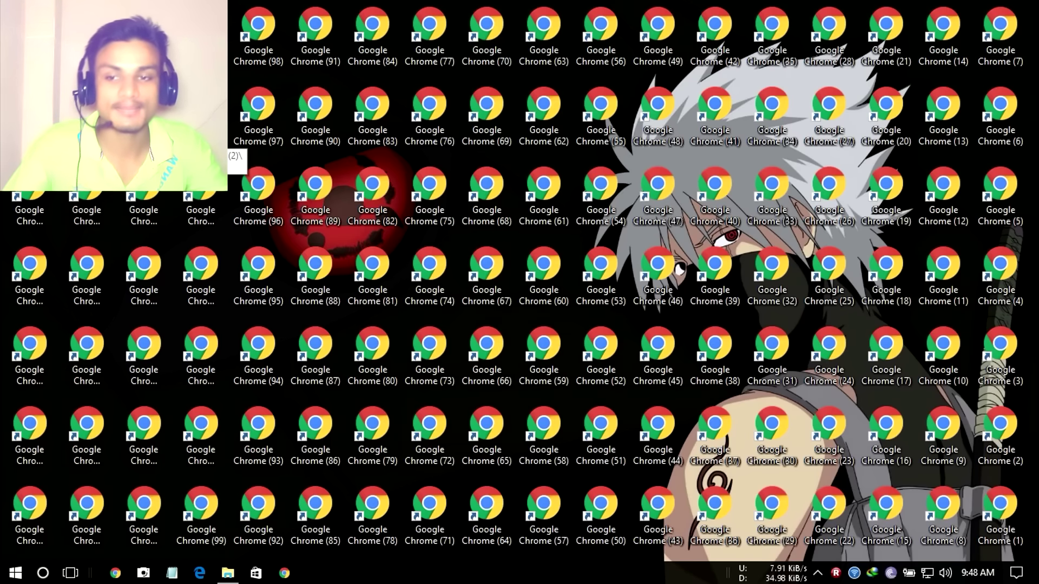
double_click(201, 125)
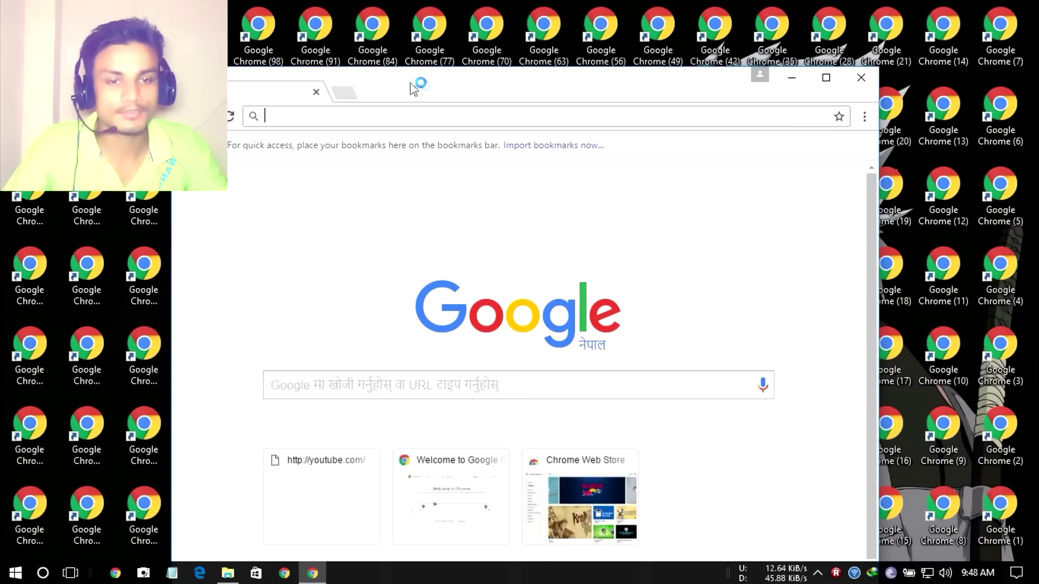
left_click_drag(414, 89, 388, 34)
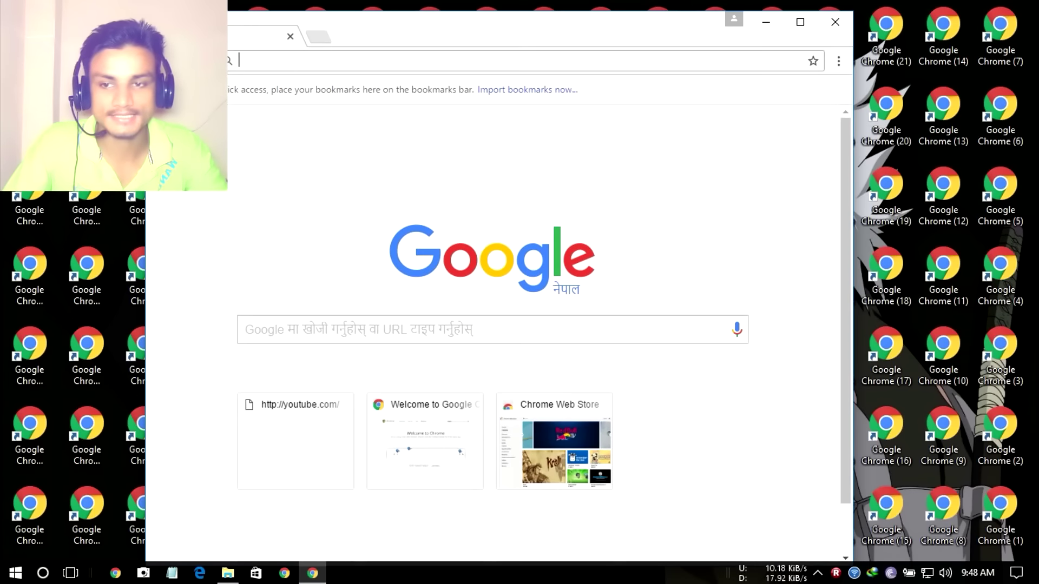
double_click(29, 211)
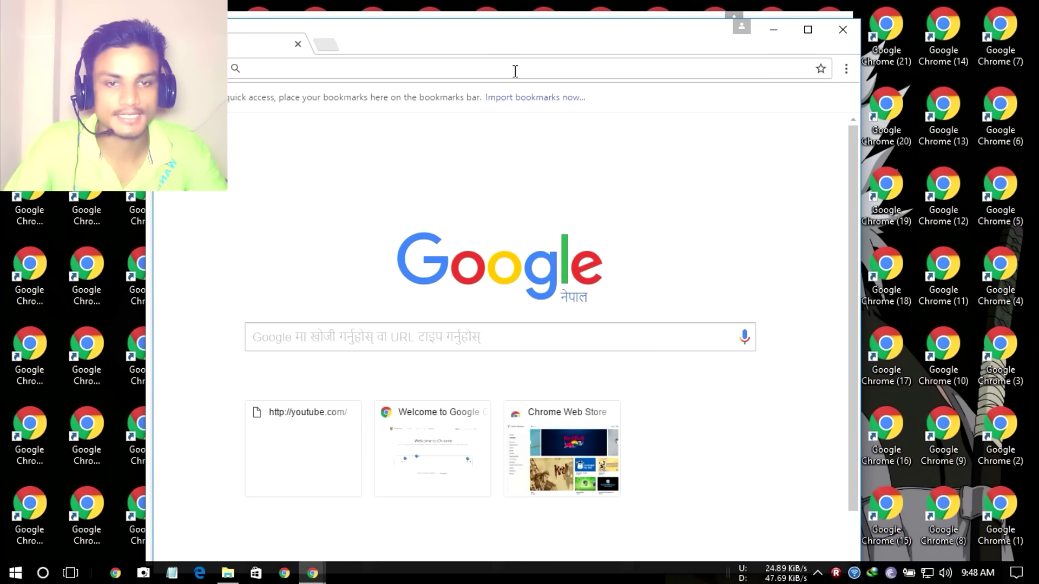
double_click(30, 273)
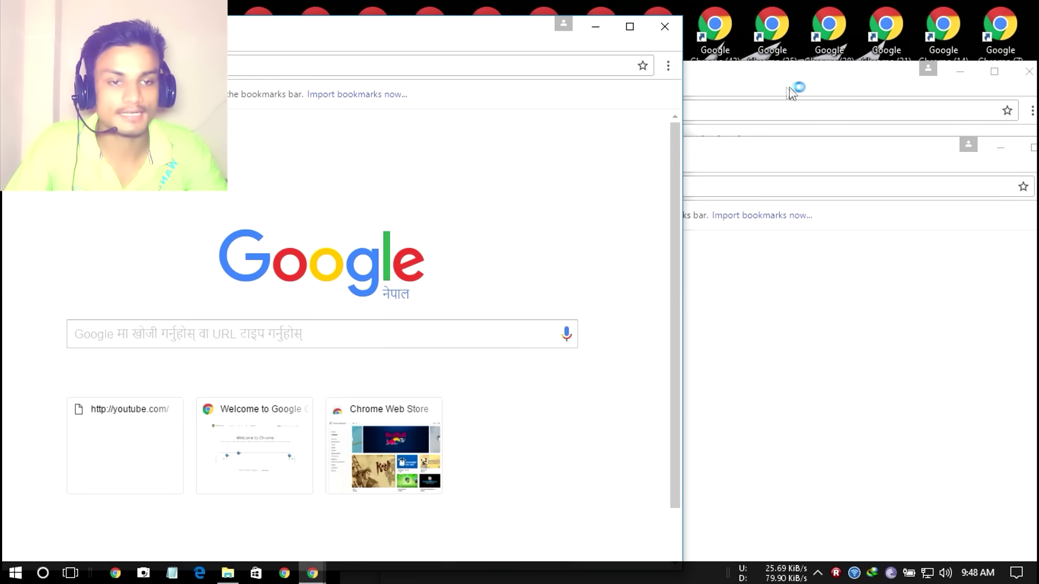
Step: Snap one Chrome window to the left half and another to the top-right quarter, closing the extra one
key("super+Left")
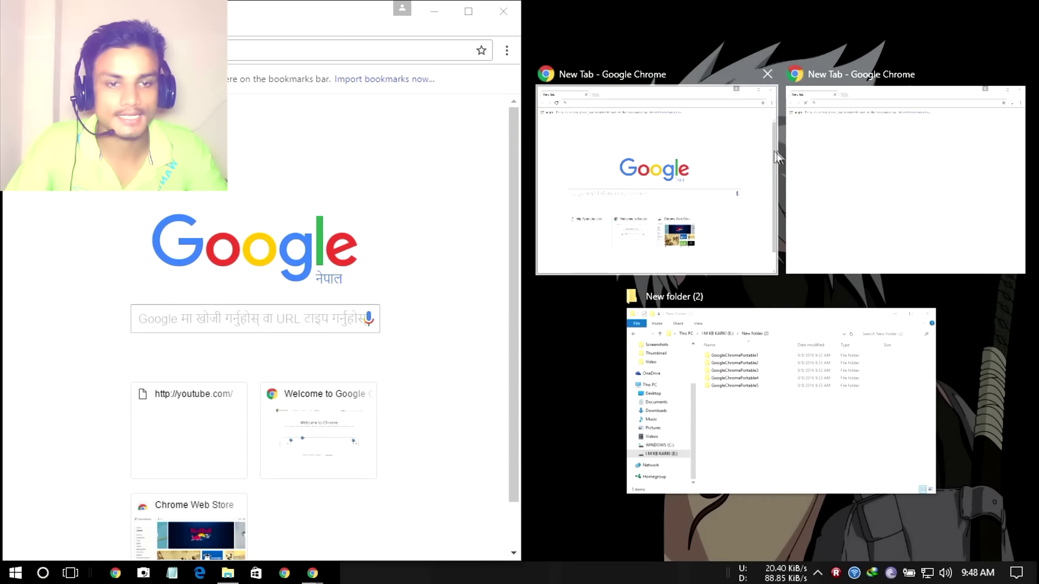
left_click(711, 159)
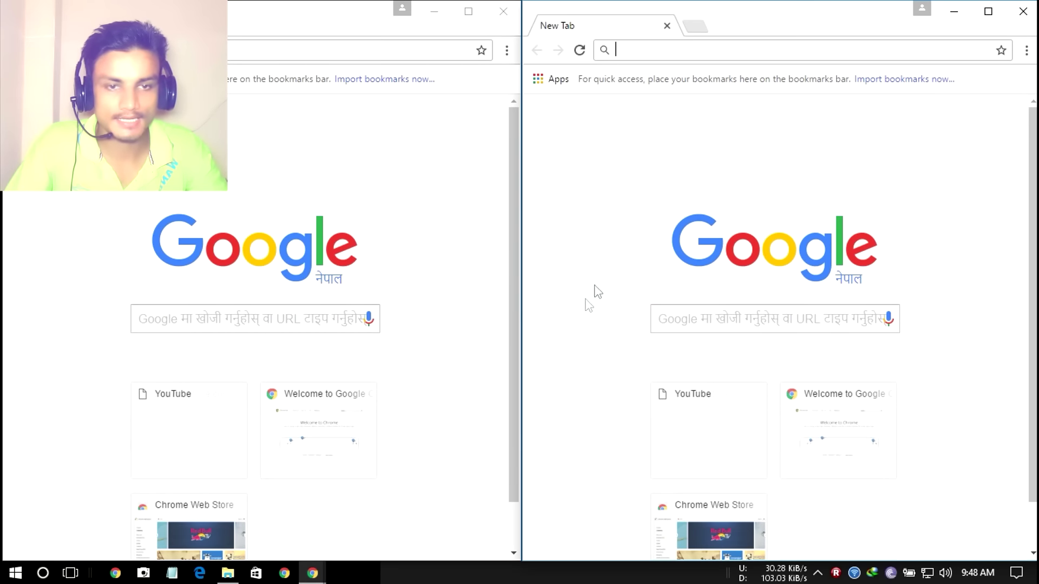
left_click(1023, 11)
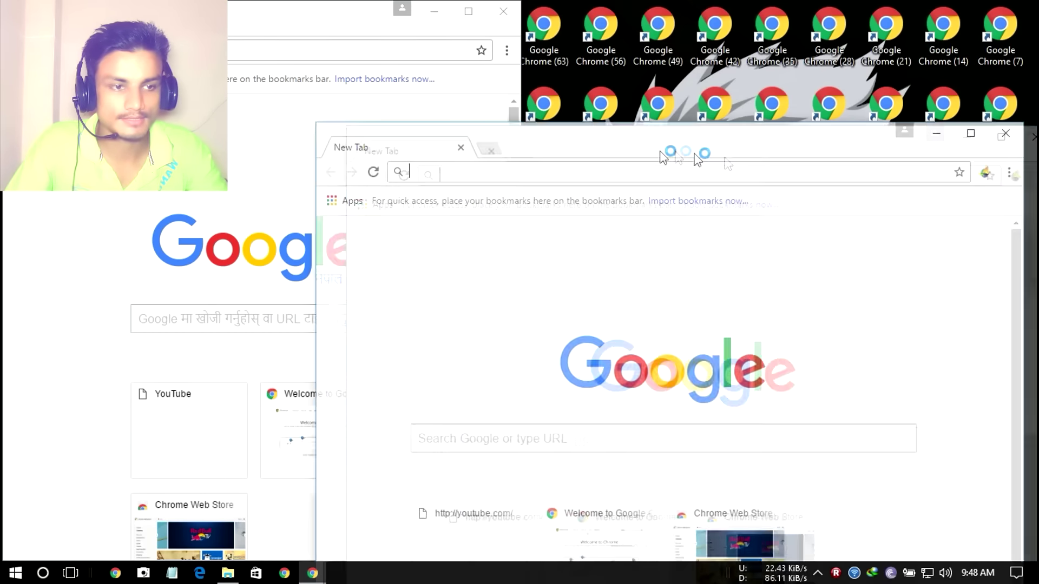
key("super+Right")
key("super+Up")
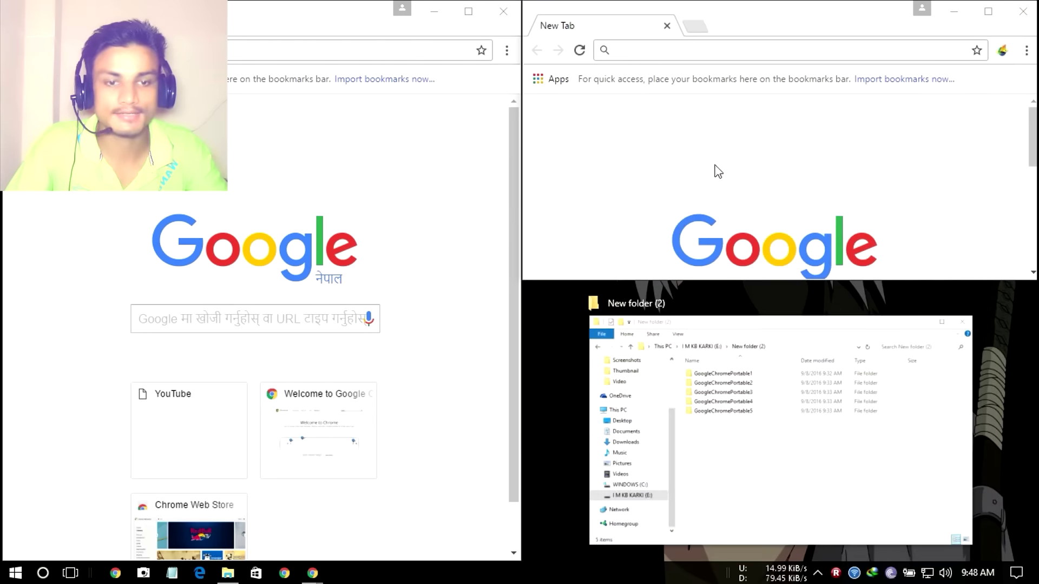
left_click(706, 169)
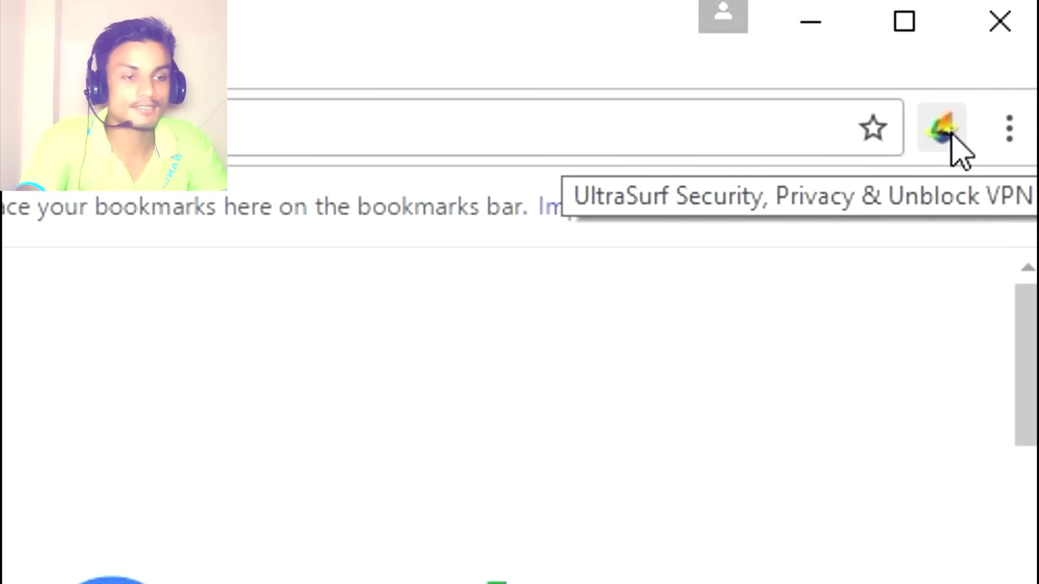
Step: Maximize the left Chrome window, check its main menu, then search Google for 'fghg'
left_click(904, 24)
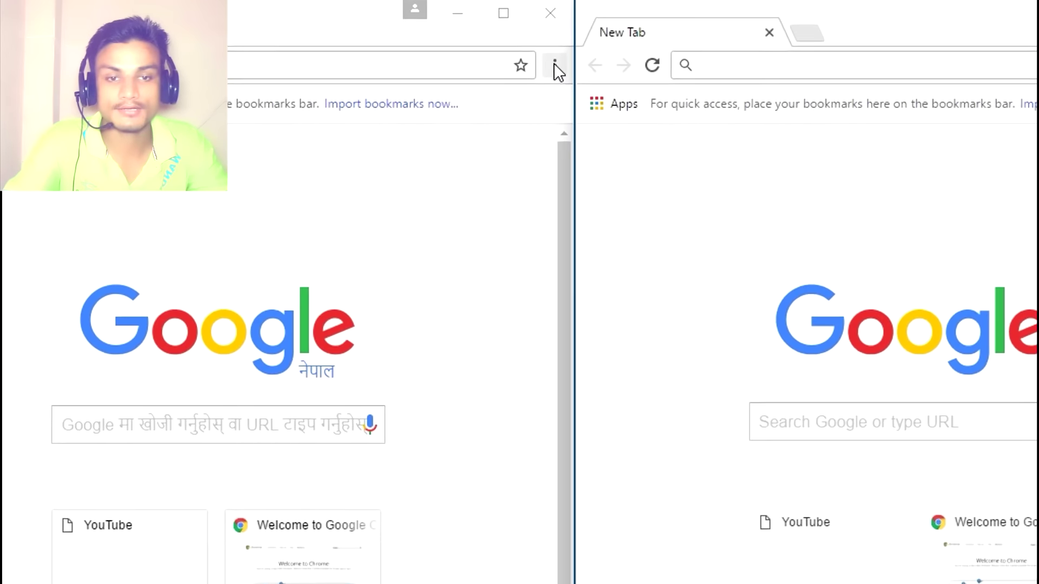
left_click(558, 66)
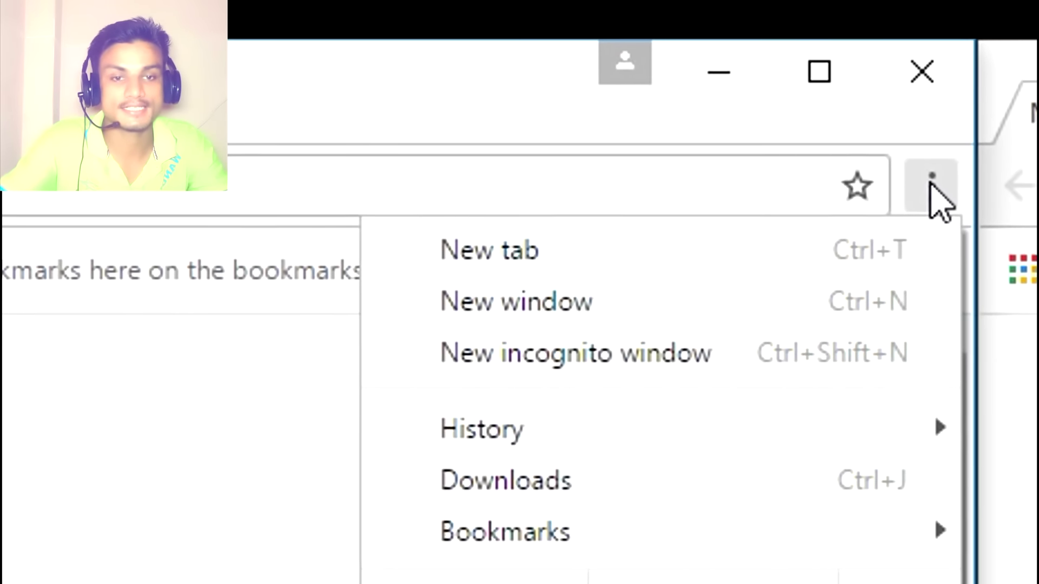
left_click(960, 195)
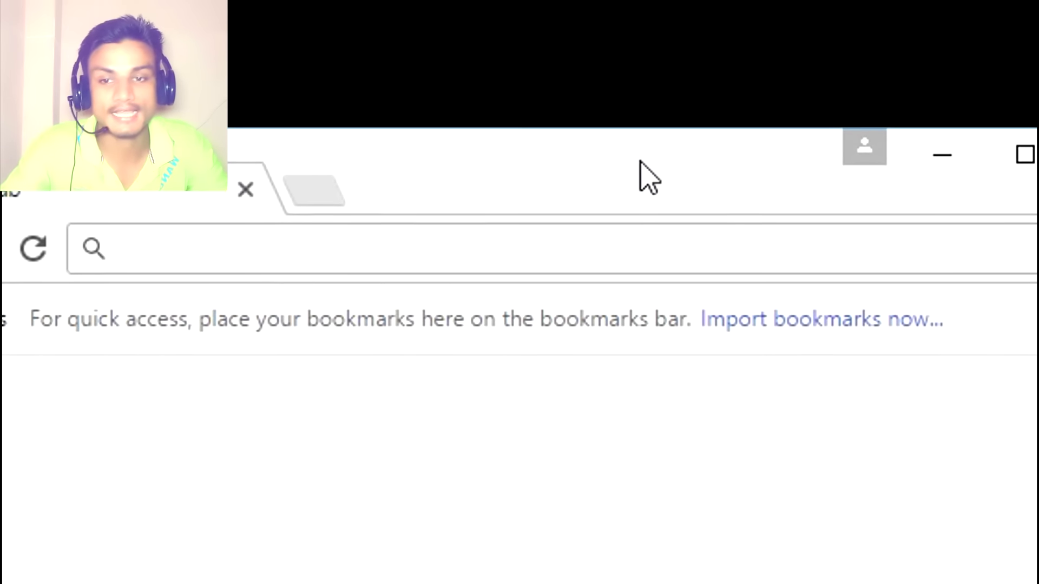
type("fghg&oq=fghg&aqs=chrome..69i57.107")
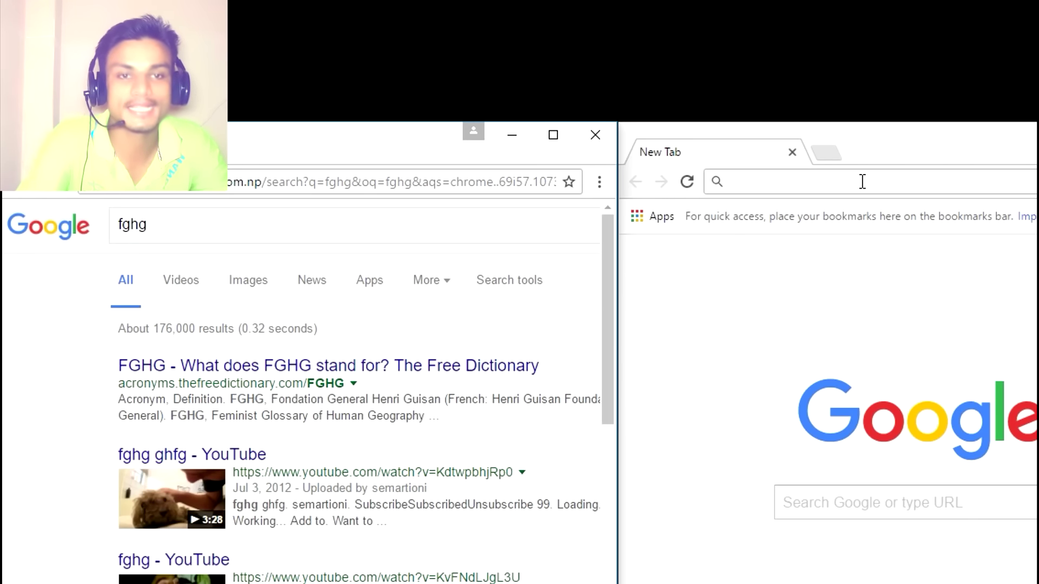
Step: Type 'fghg' into the right window's address bar, then close both Chrome windows
left_click(862, 181)
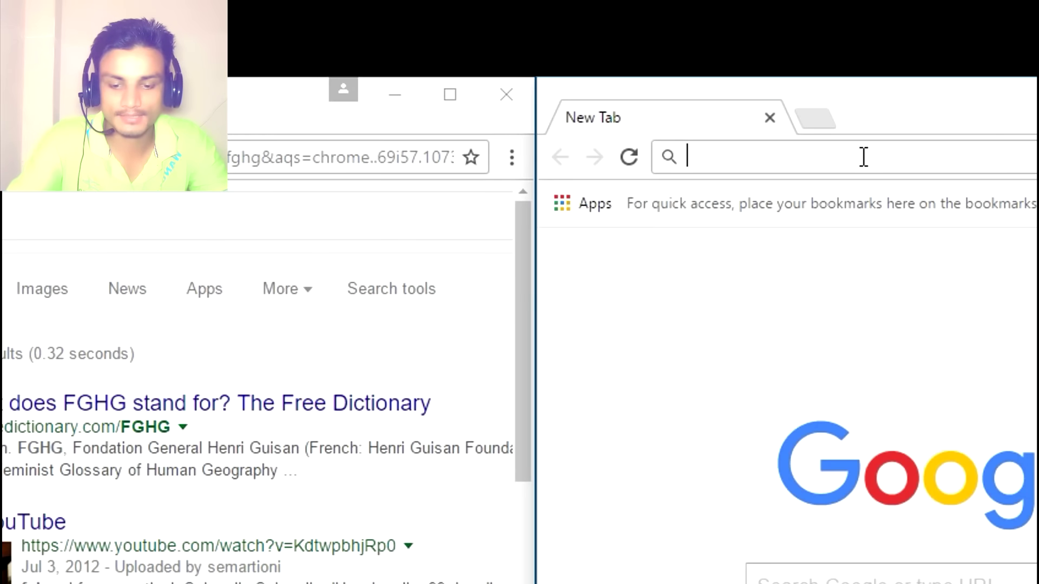
type("fgh")
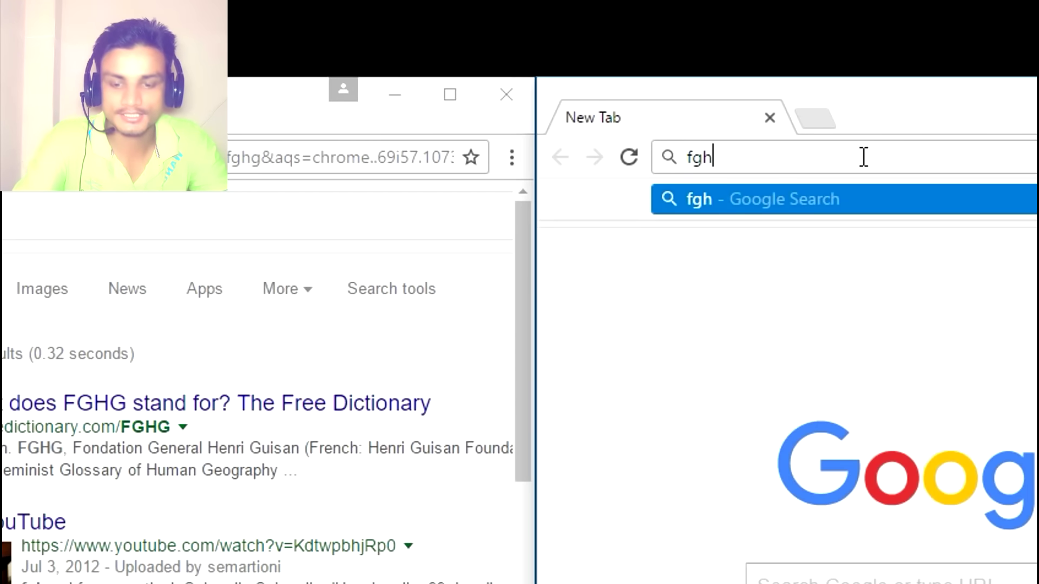
type("g")
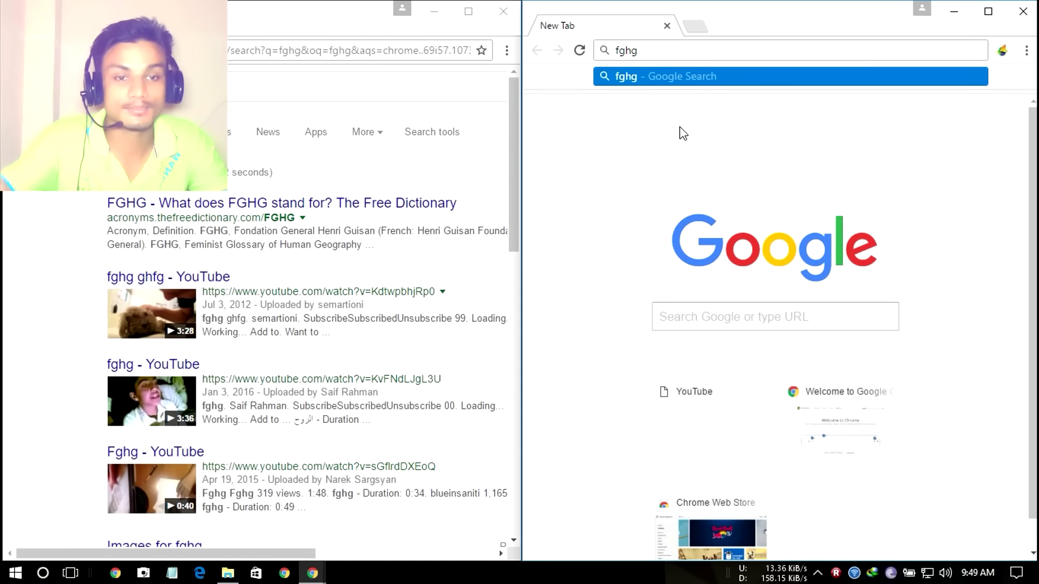
left_click(1023, 11)
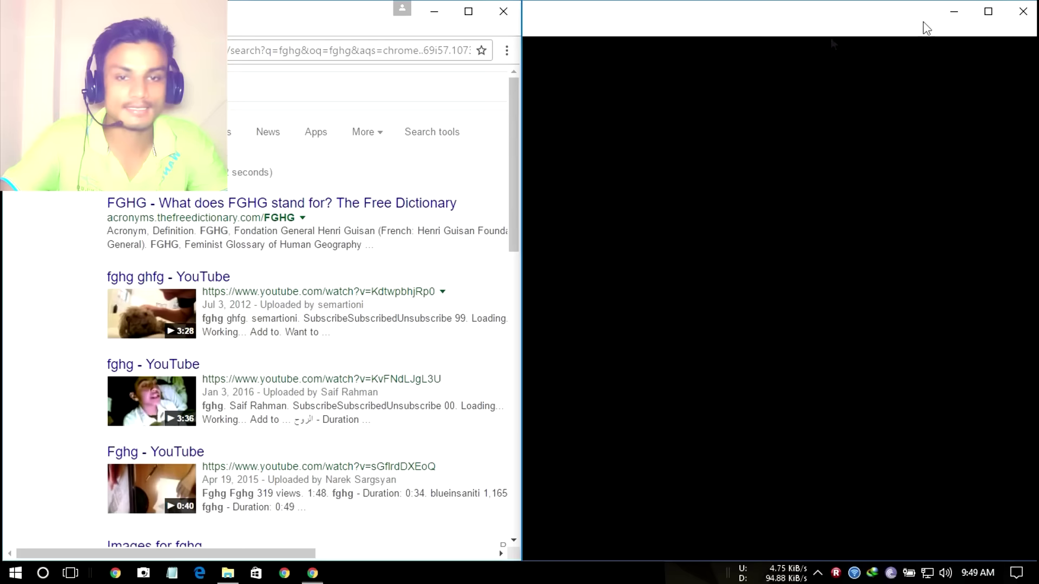
left_click(503, 11)
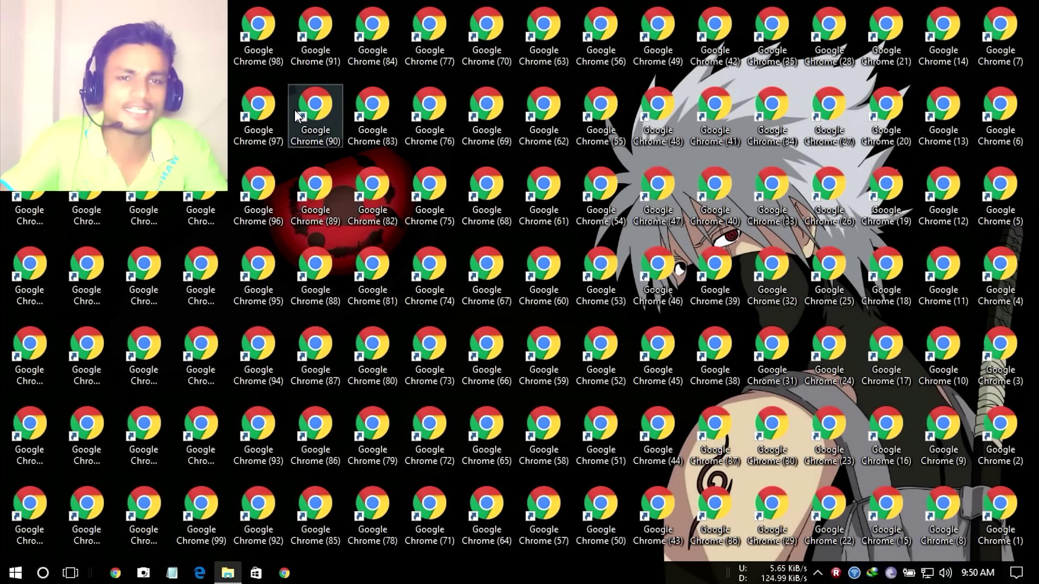
left_click(228, 573)
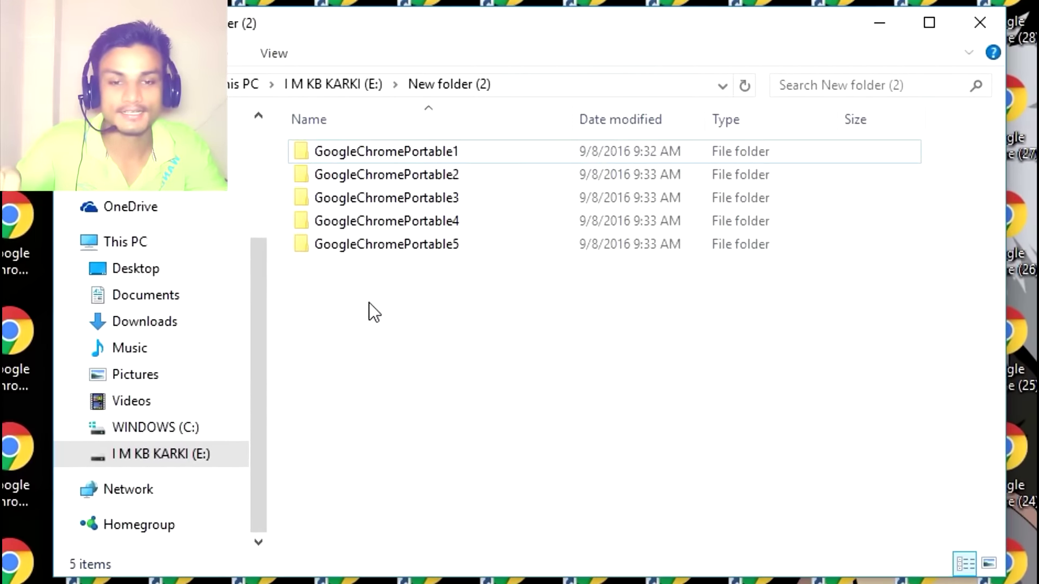
Step: Open GoogleChromePortable1 to inspect its GoogleChromePortable.exe launcher, then return to New folder (2)
left_click_drag(303, 299, 596, 154)
left_click(495, 320)
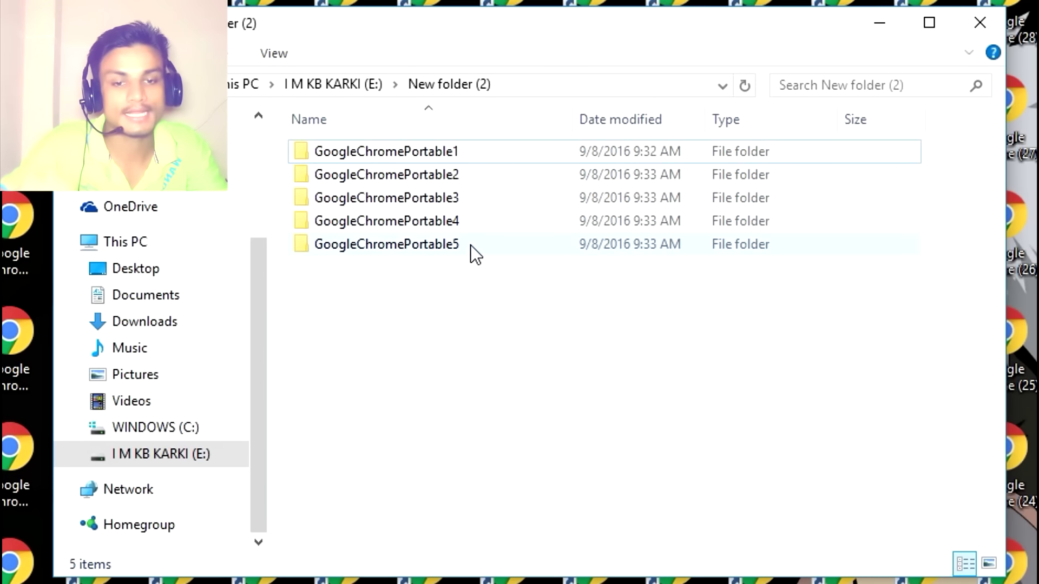
double_click(444, 154)
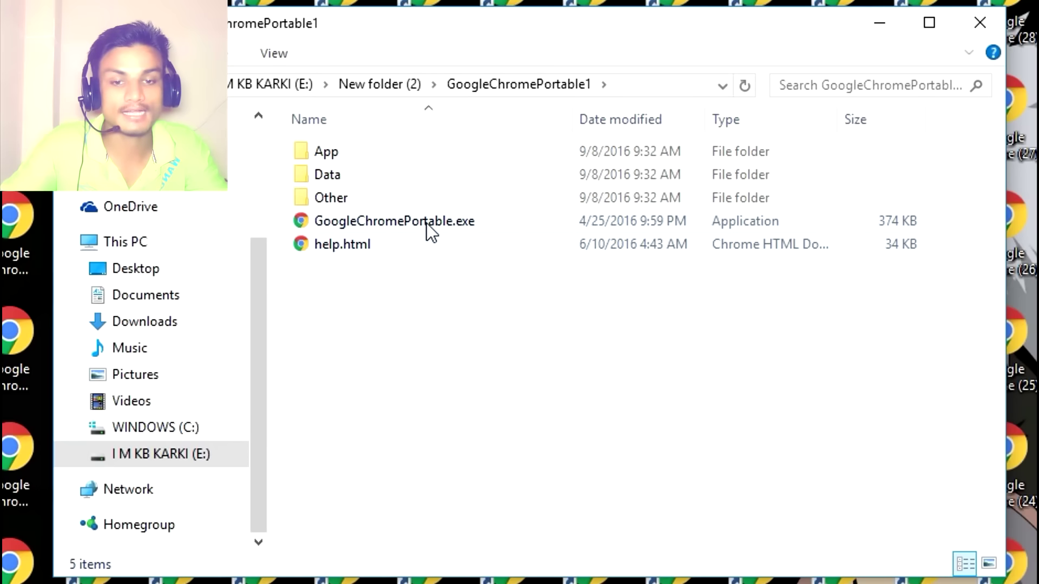
left_click(426, 222)
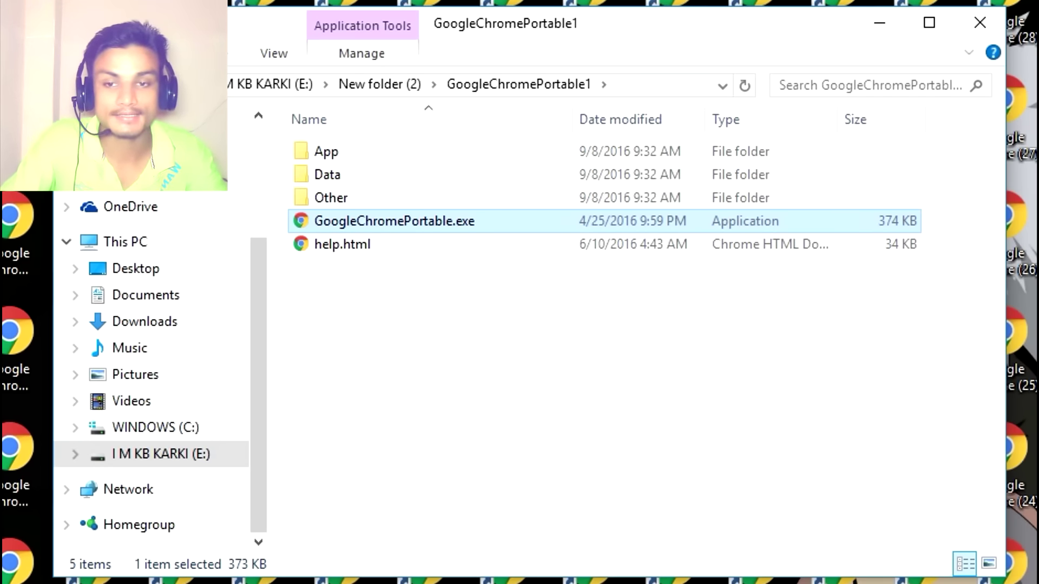
key("BackSpace")
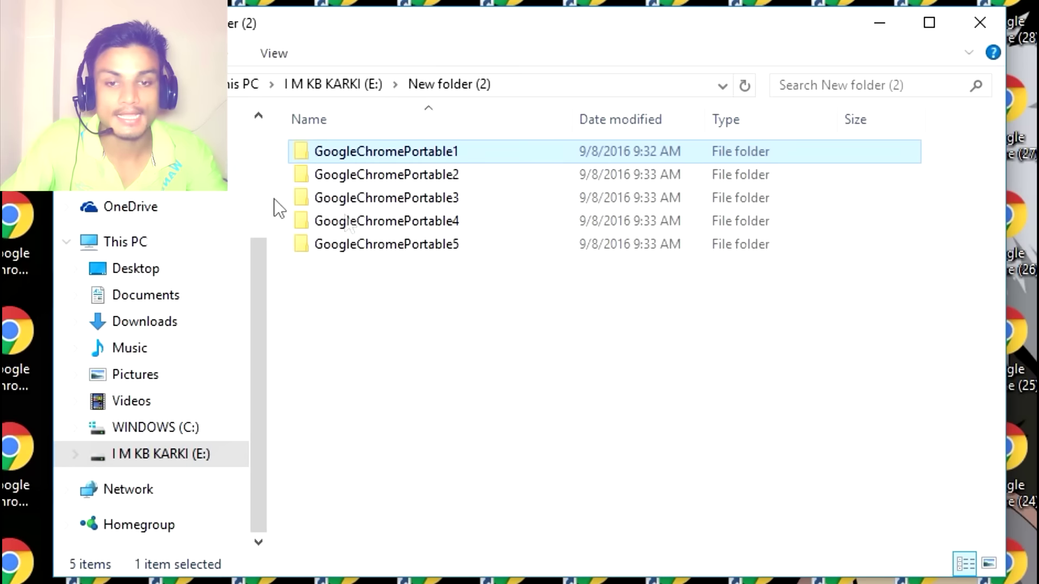
Step: Open GoogleChromePortable2 to inspect it, then return to the five portable folders
left_click(462, 187)
double_click(453, 174)
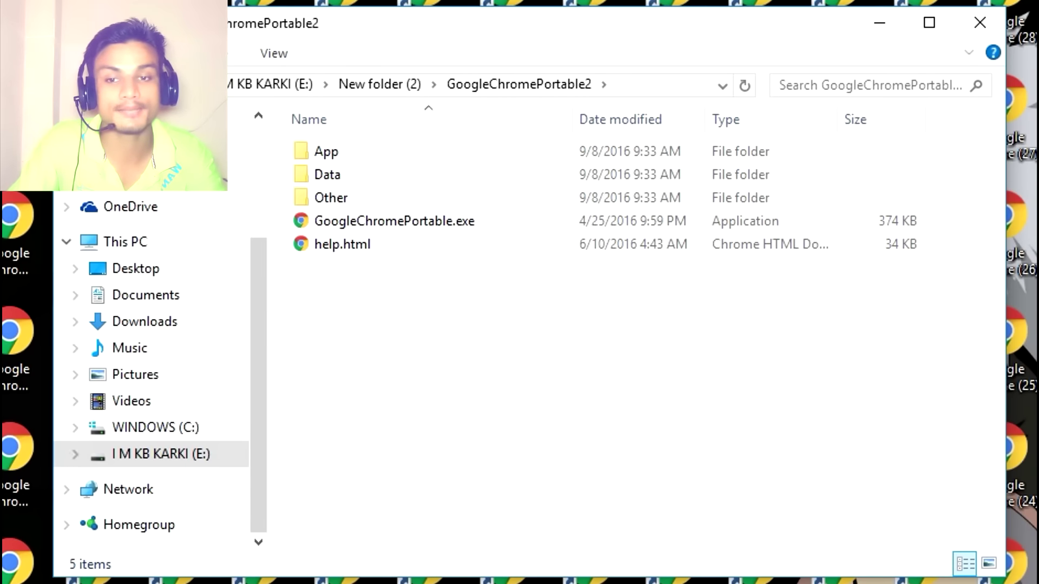
left_click(117, 84)
left_click(380, 307)
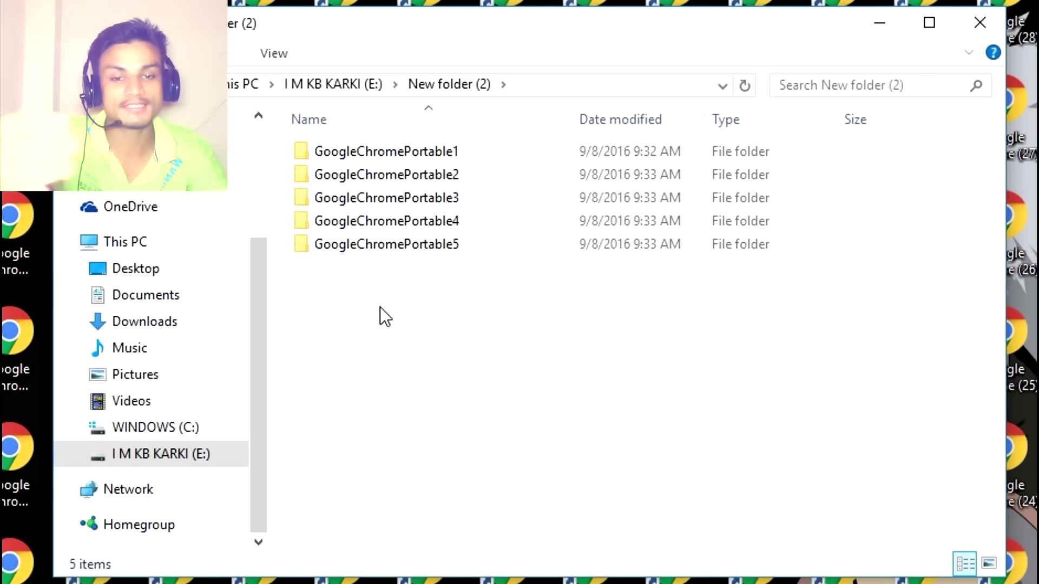
left_click_drag(375, 279, 554, 136)
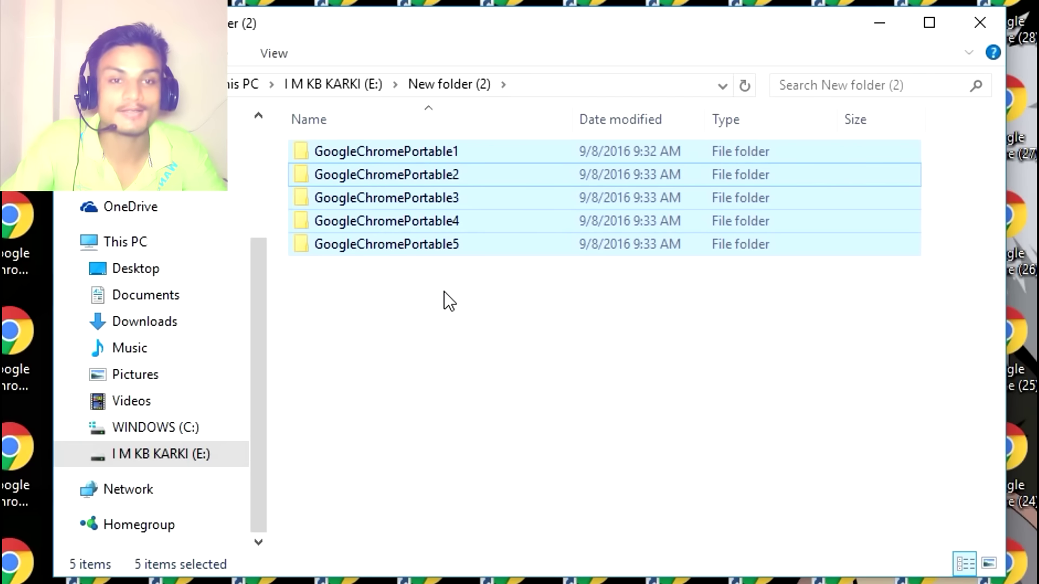
left_click(420, 285)
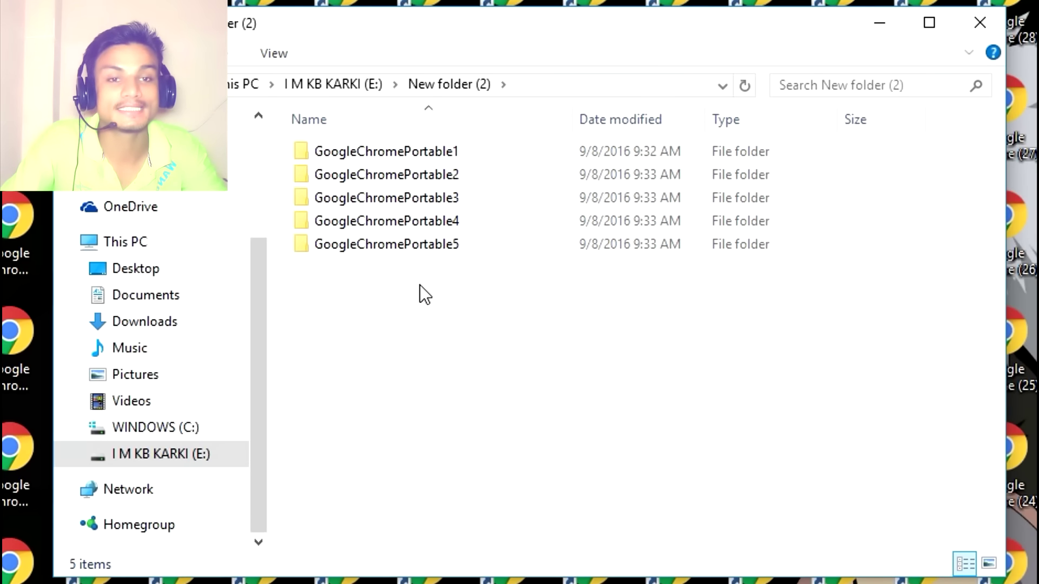